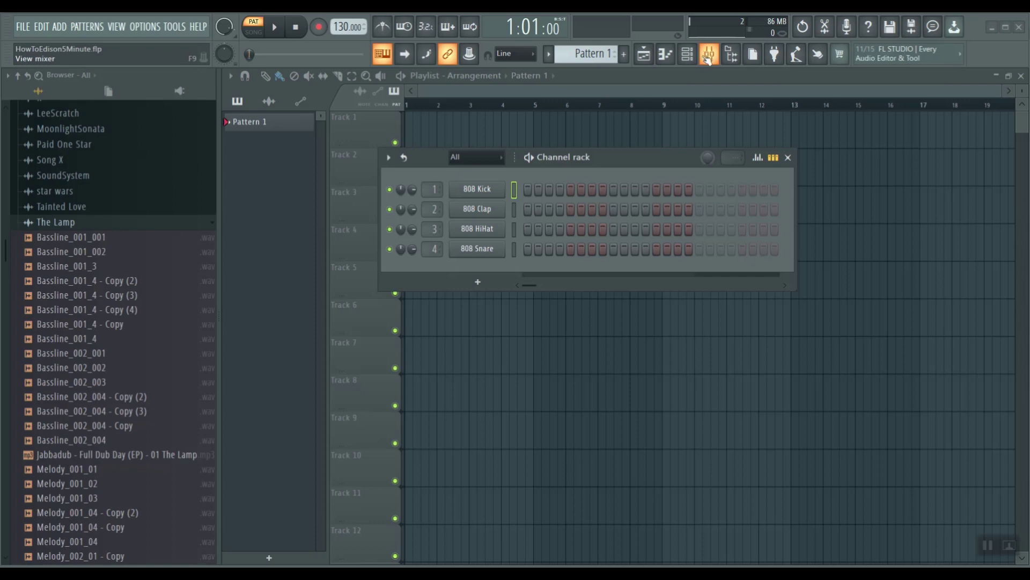
Step: Load Edison onto mixer track Insert 12 with Ctrl+E
left_click(708, 56)
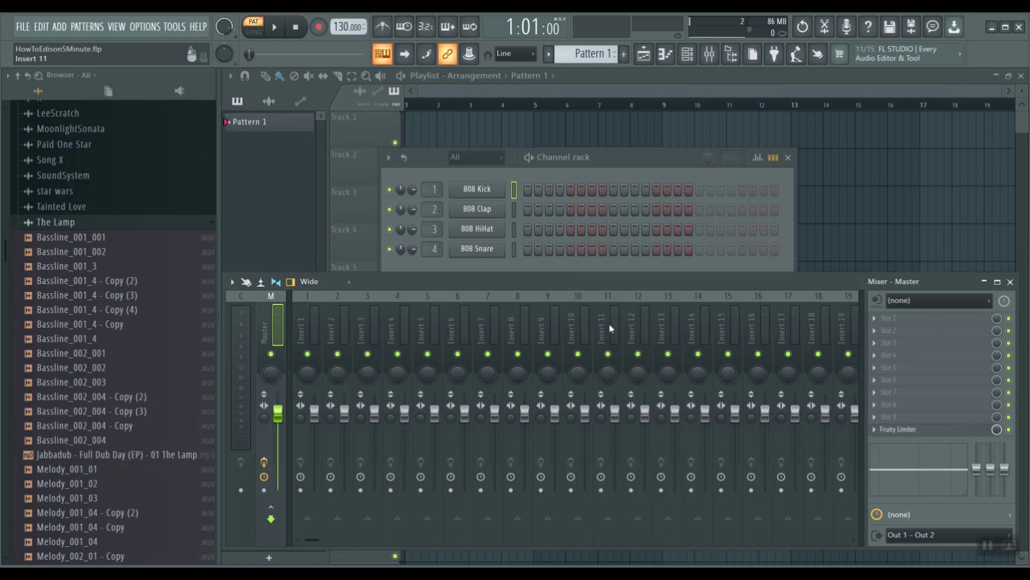
left_click(636, 325)
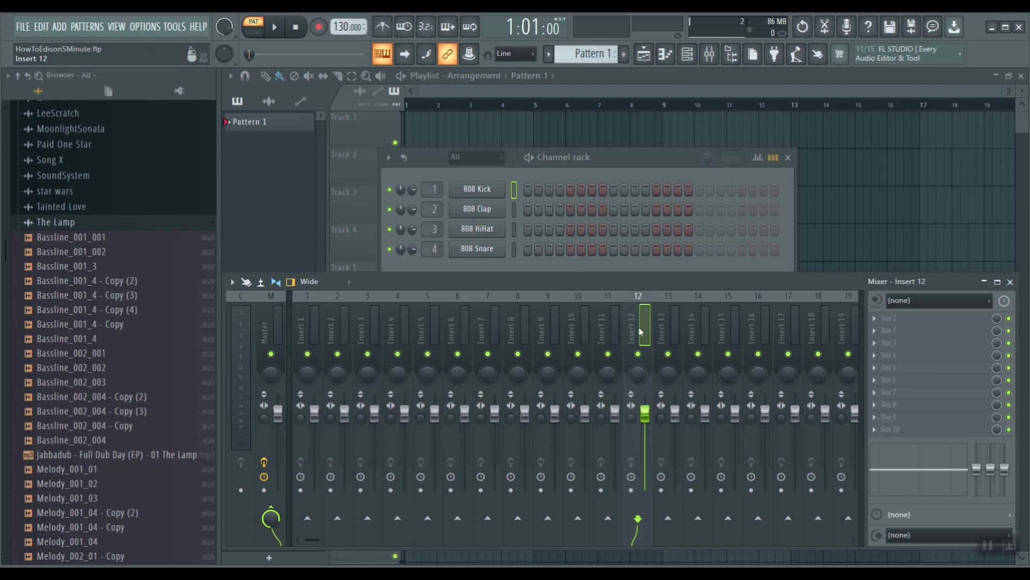
key("ctrl+e")
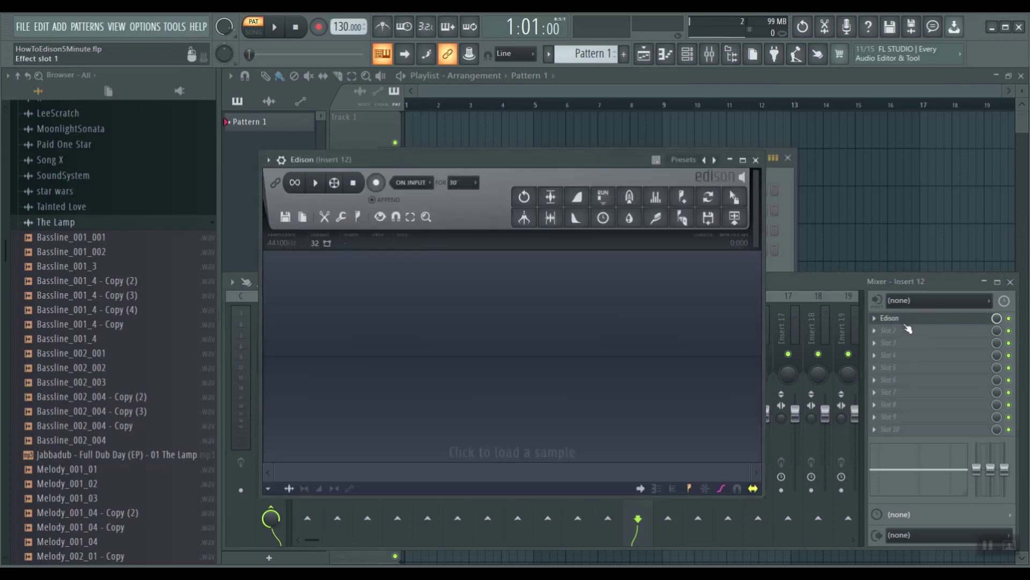
Step: Set Insert 12's audio input to In 1 and lower the speaker volume
left_click(921, 303)
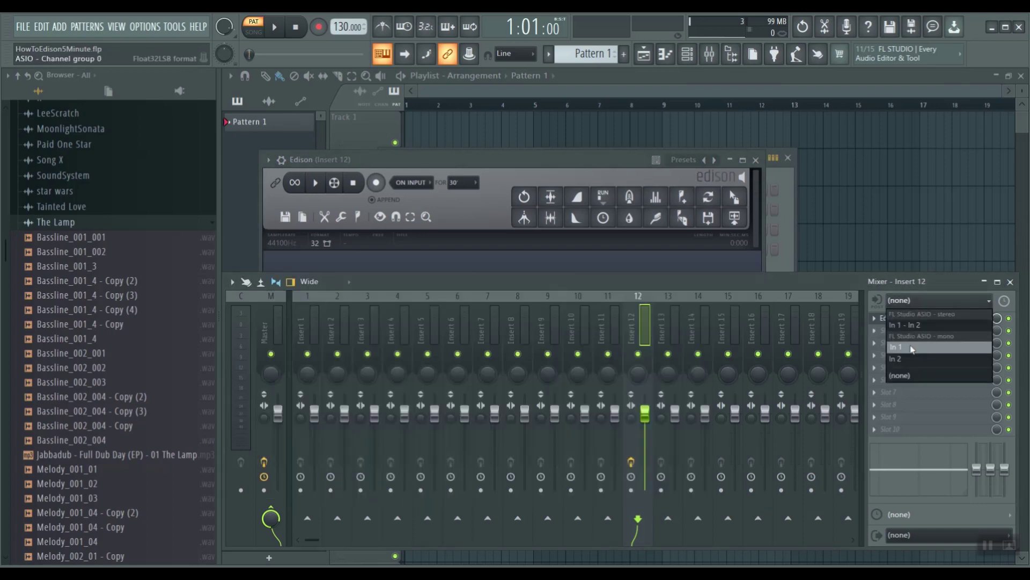
key("XF86AudioLowerVolume")
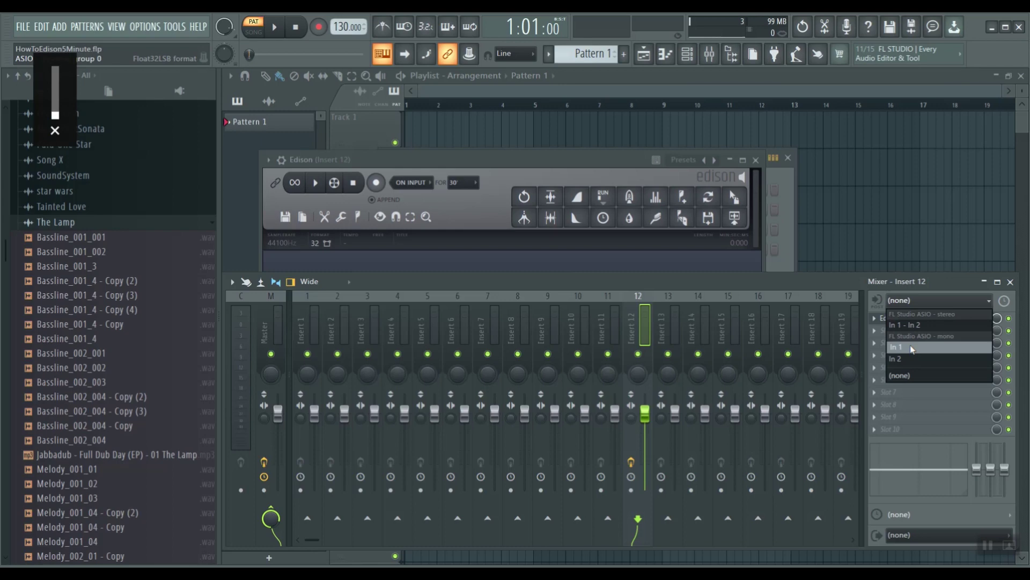
left_click(912, 347)
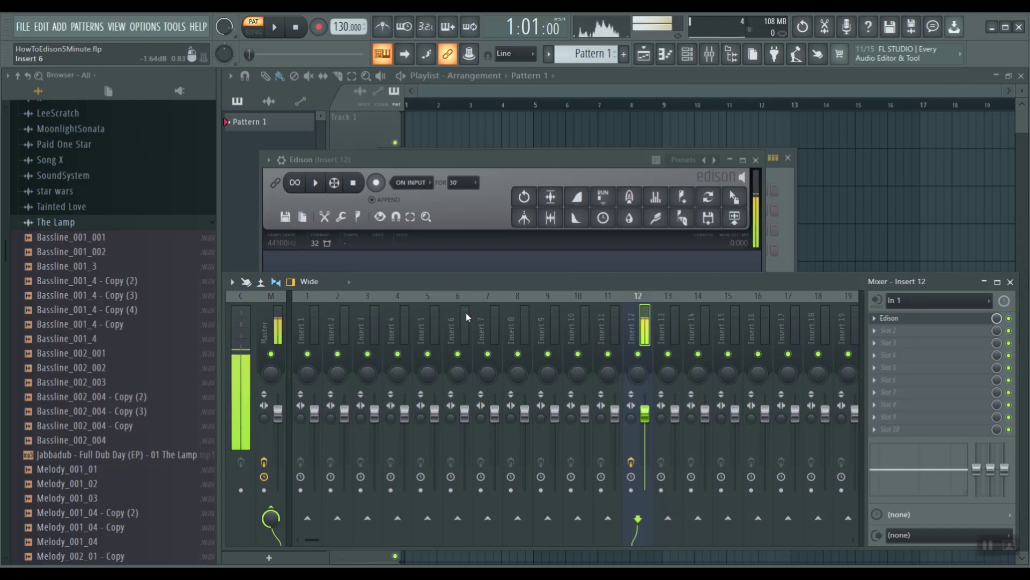
Step: Set Edison's record mode to Now, mute monitoring, and record a short voice take
left_click(485, 165)
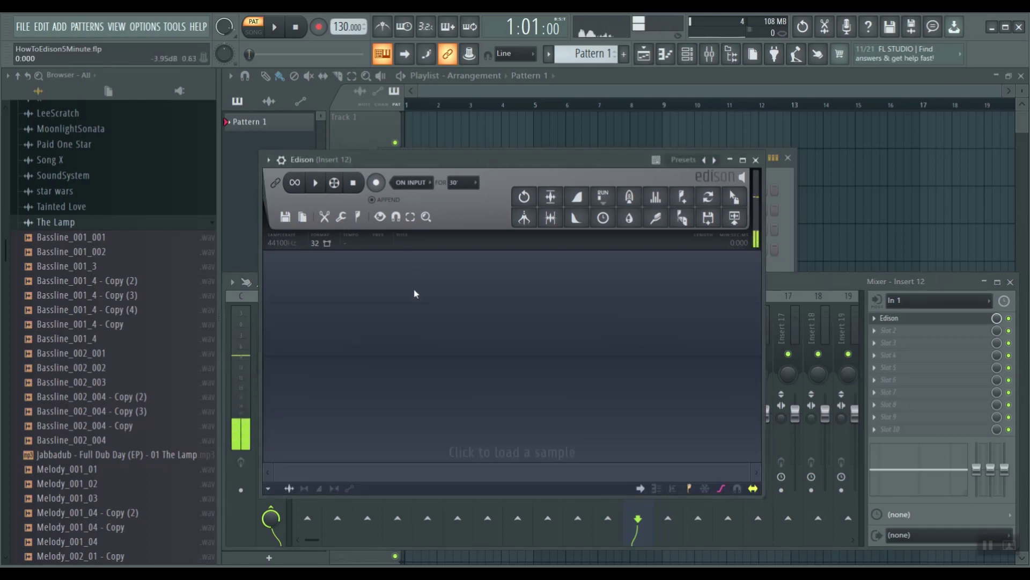
left_click(409, 184)
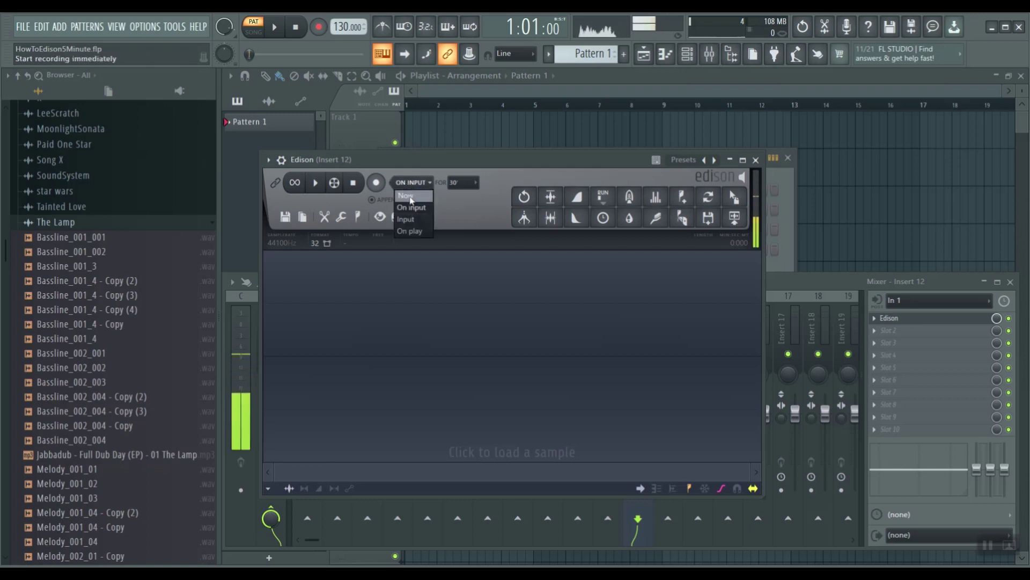
left_click(409, 196)
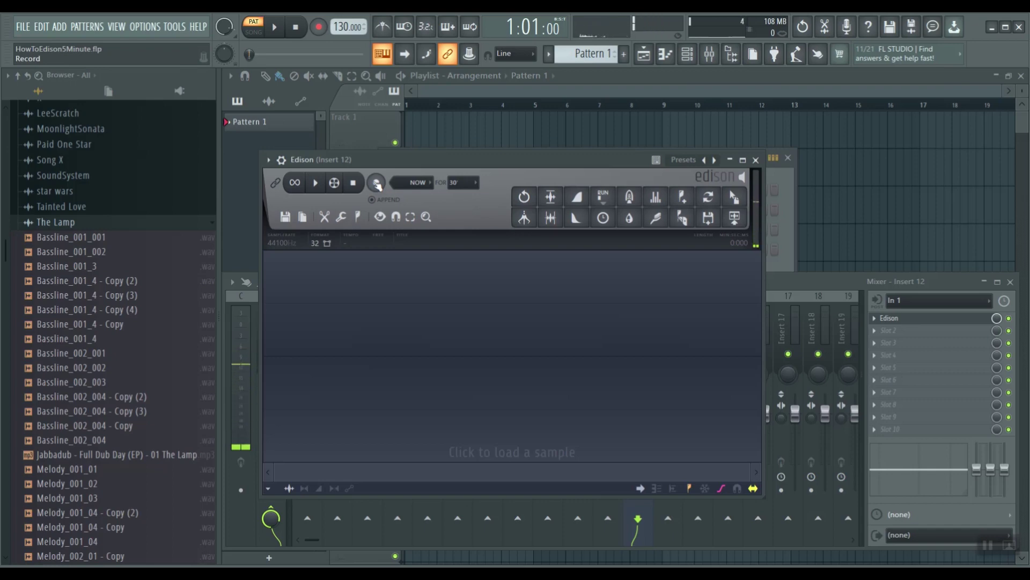
left_click(745, 183)
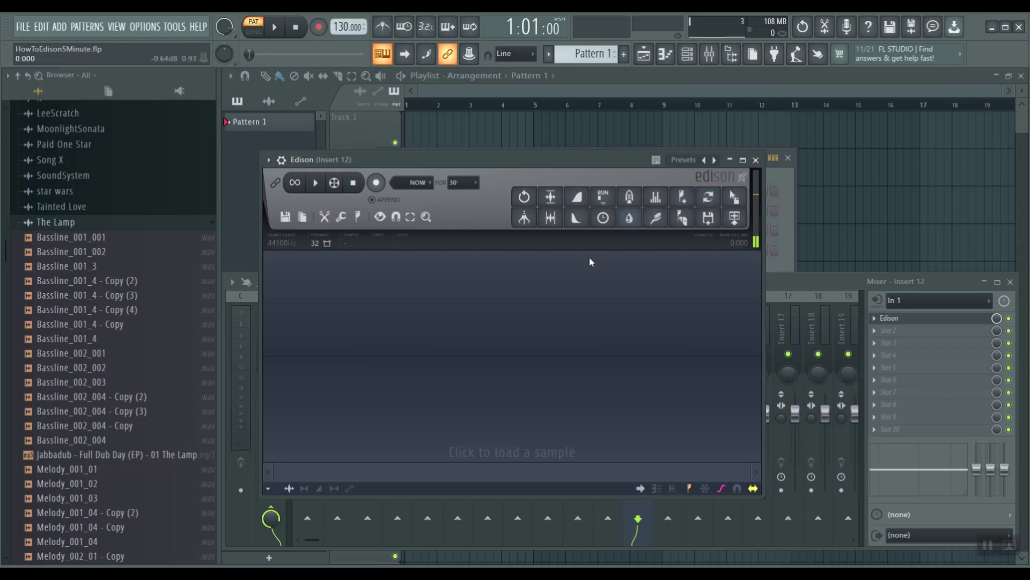
left_click(377, 184)
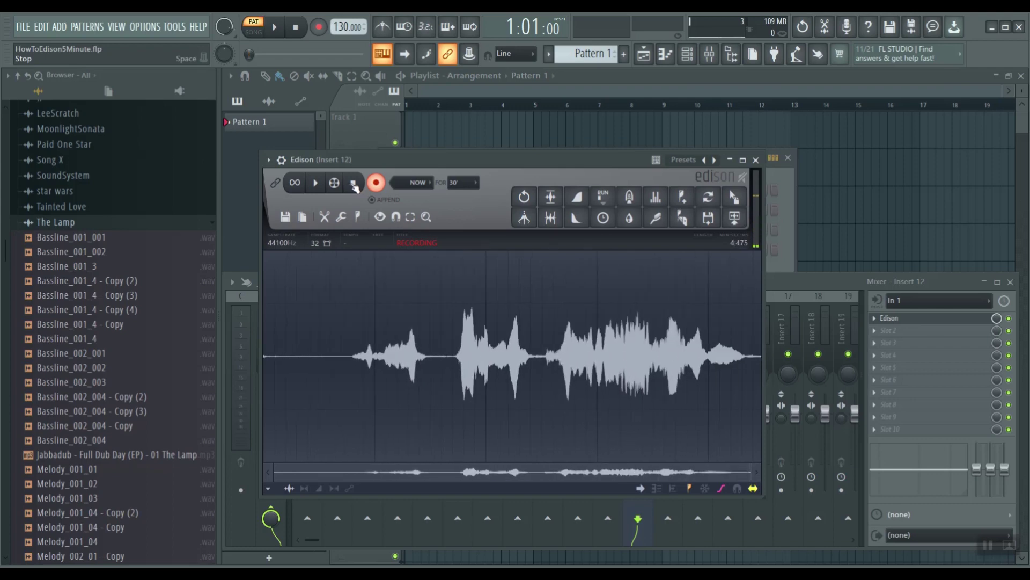
left_click(353, 185)
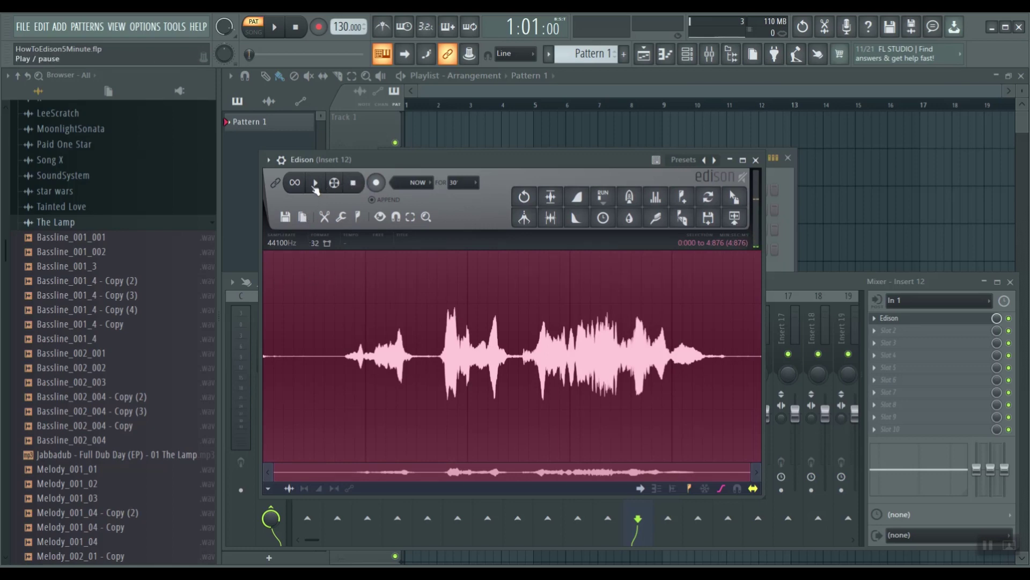
Step: Set Insert 12's input to (none) and play back the 4.876-second take in Edison
left_click(958, 302)
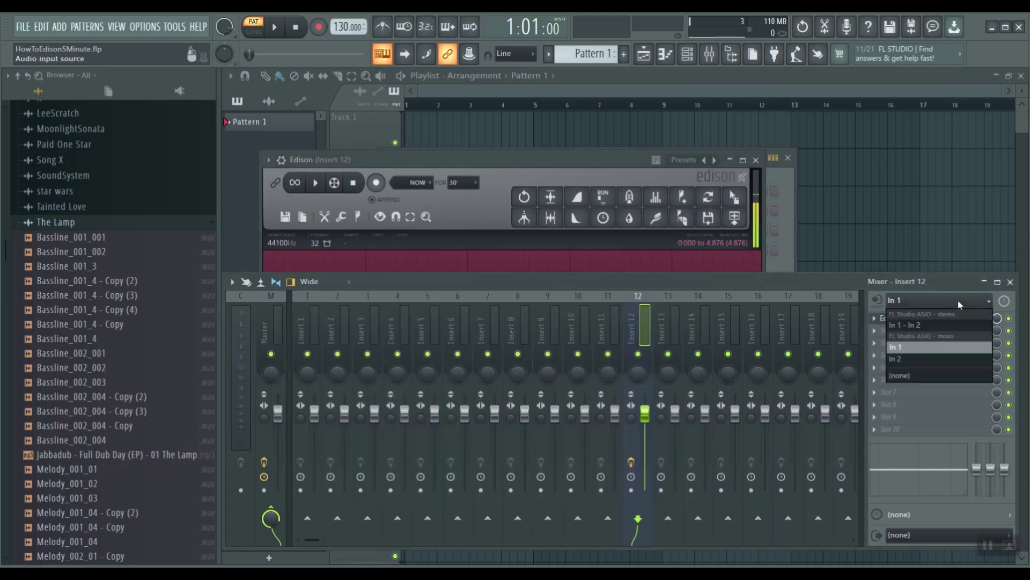
left_click(900, 375)
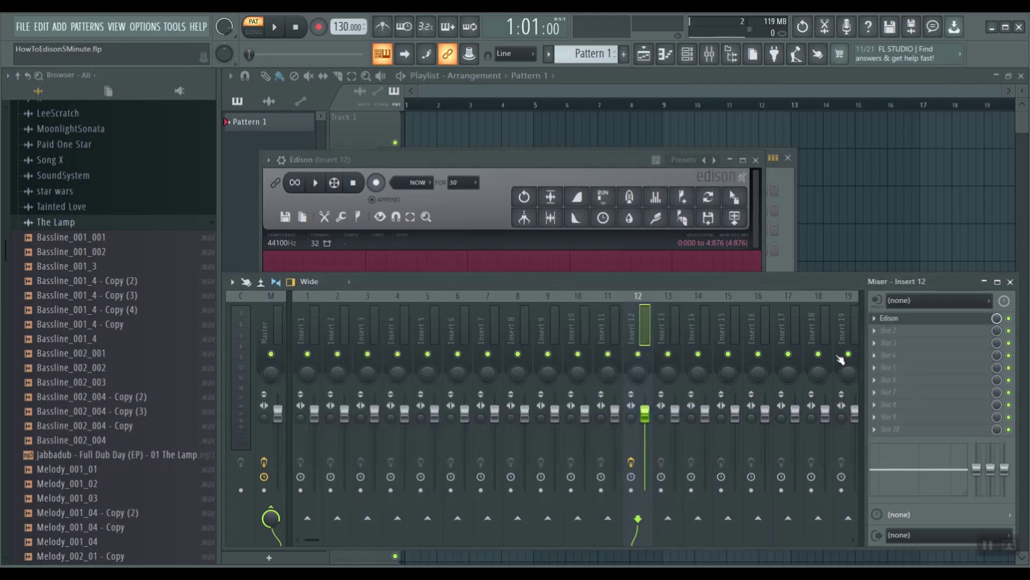
left_click(451, 162)
left_click(319, 188)
key("XF86AudioRaiseVolume")
key("XF86AudioRaiseVolume")
key("XF86AudioRaiseVolume")
key("XF86AudioRaiseVolume")
key("XF86AudioRaiseVolume")
key("XF86AudioRaiseVolume")
key("XF86AudioRaiseVolume")
key("XF86AudioRaiseVolume")
key("XF86AudioRaiseVolume")
key("XF86AudioRaiseVolume")
key("XF86AudioRaiseVolume")
key("XF86AudioRaiseVolume")
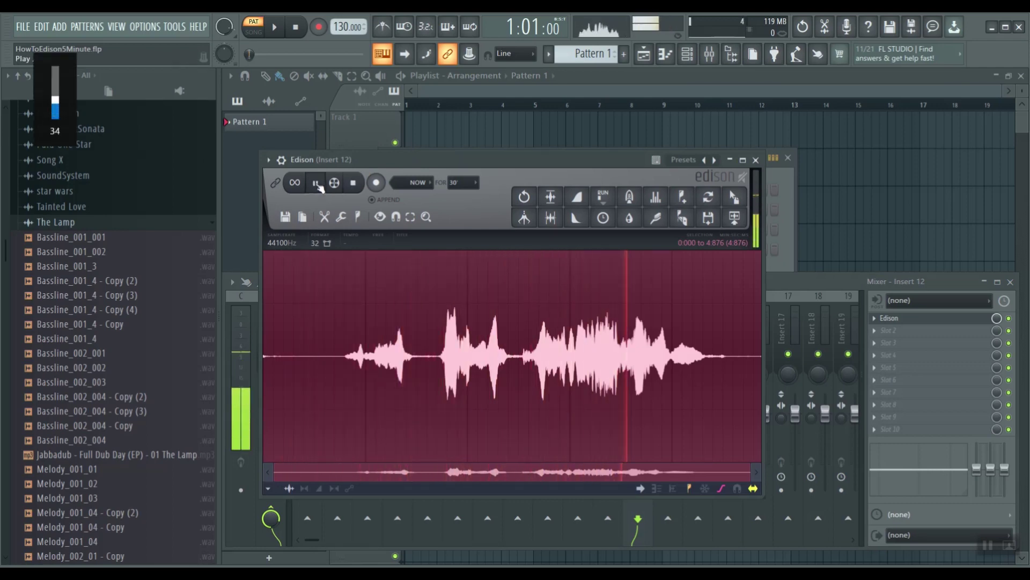
left_click(354, 184)
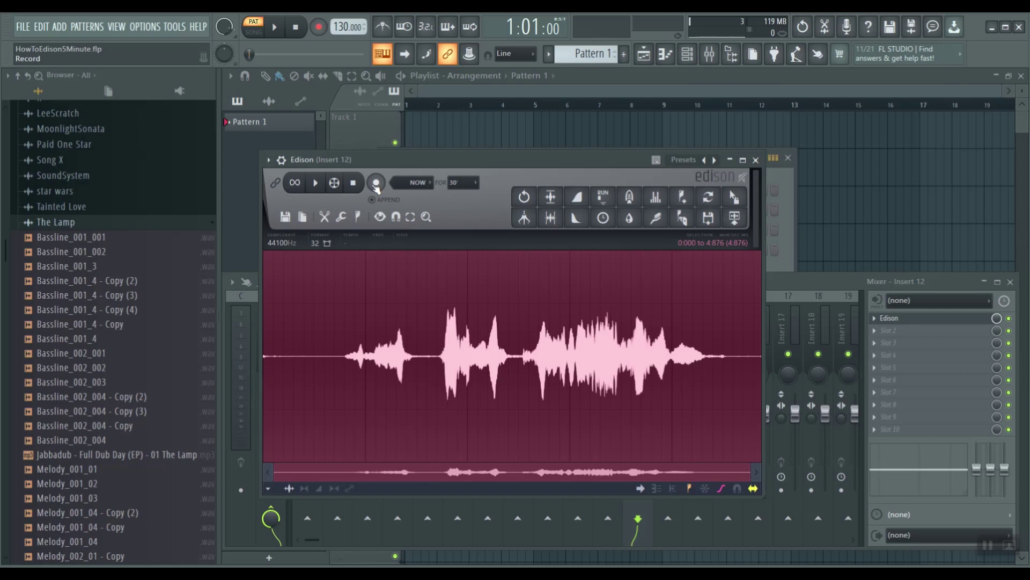
left_click(286, 217)
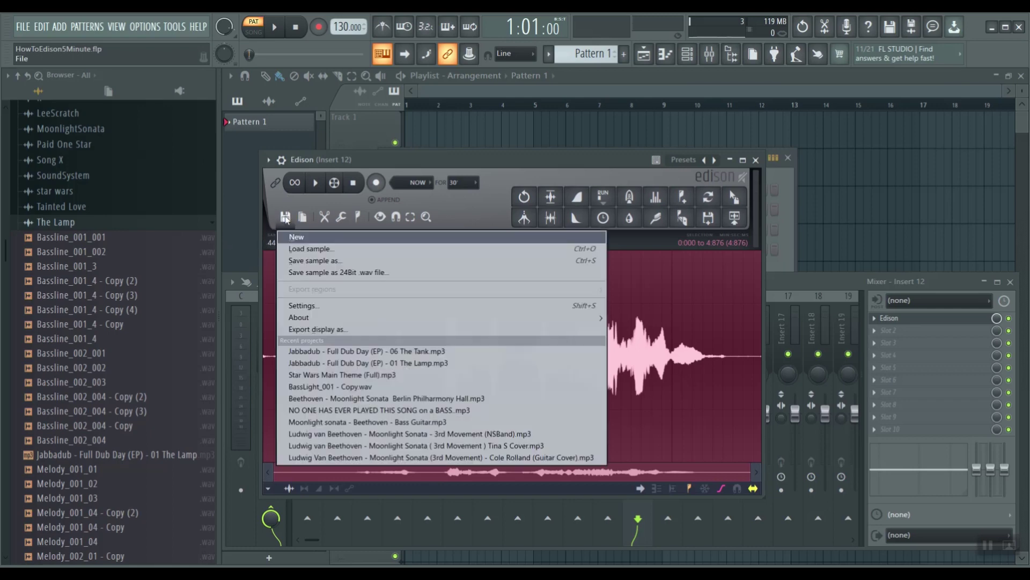
left_click(300, 260)
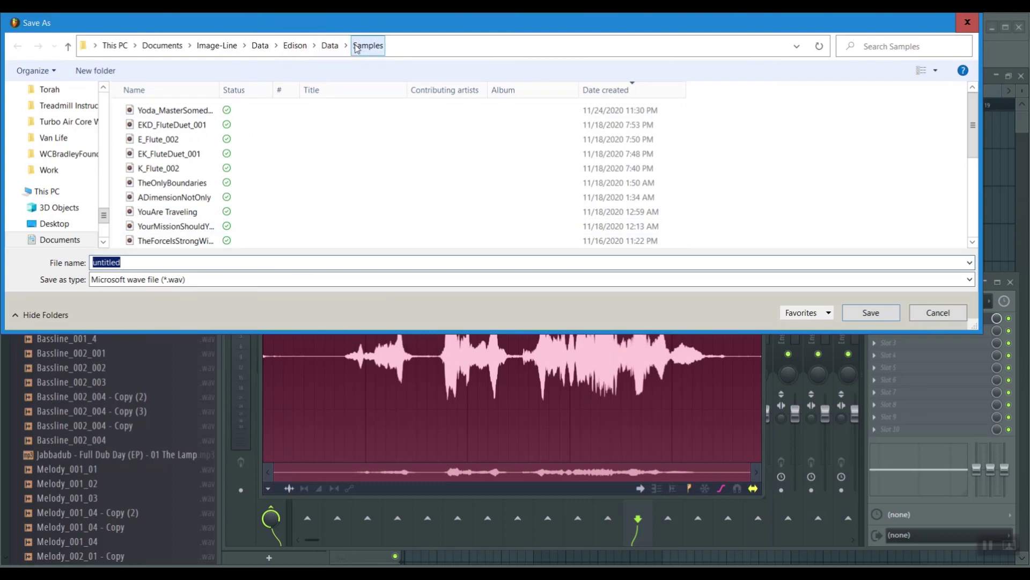
type("K_")
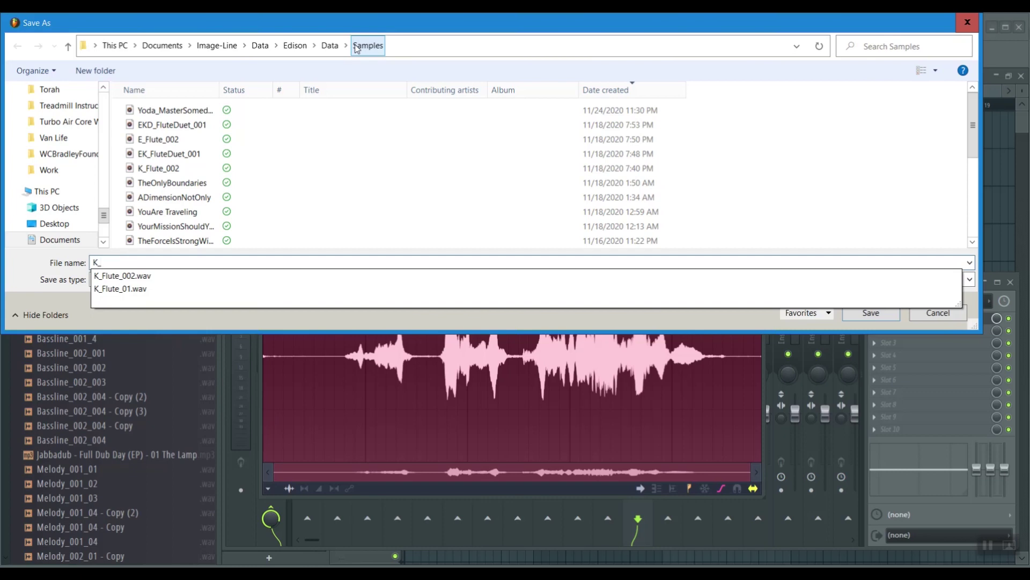
key("BackSpace")
key("BackSpace")
type("E_Love")
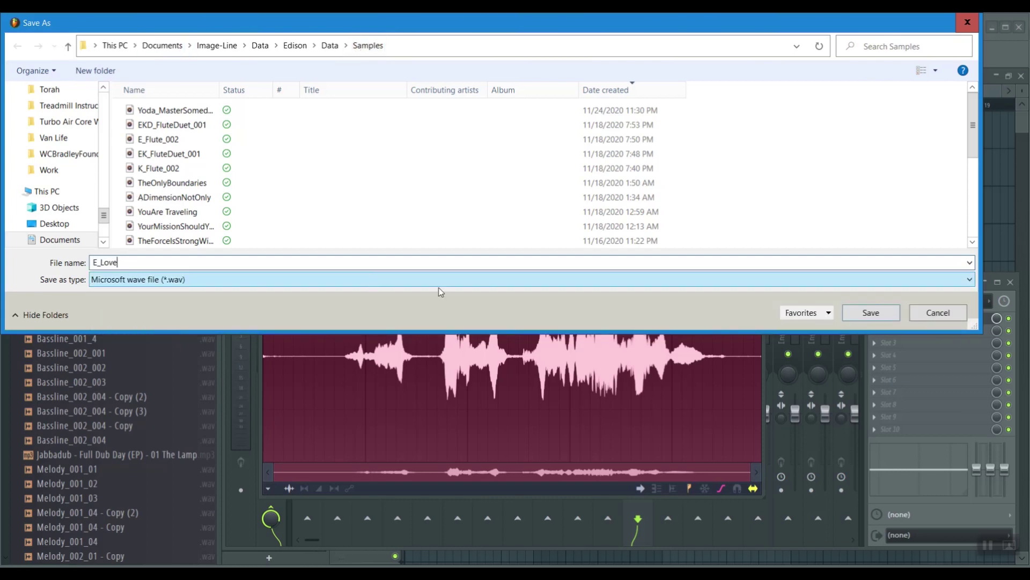
left_click(868, 313)
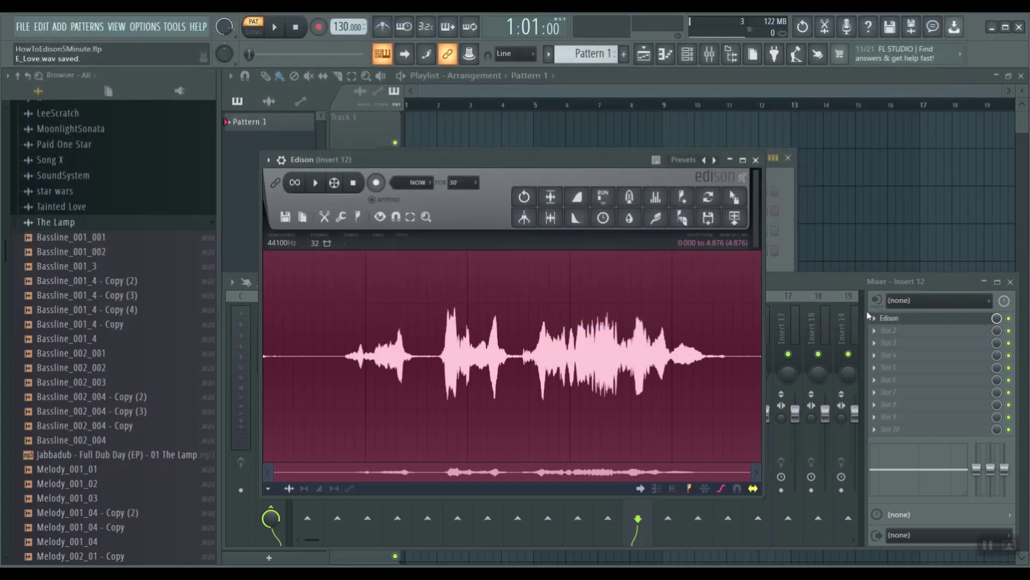
left_click(286, 217)
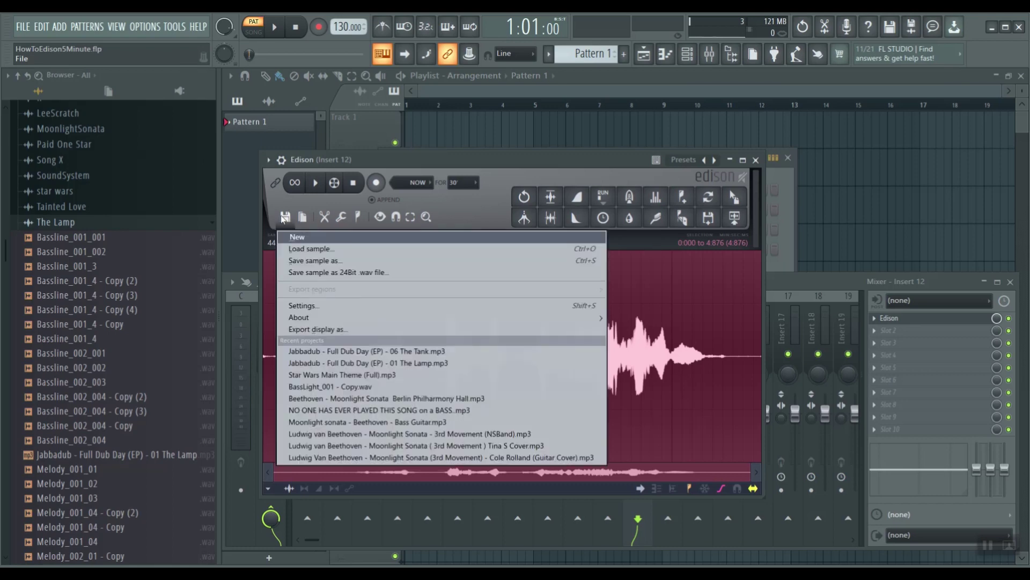
left_click(289, 261)
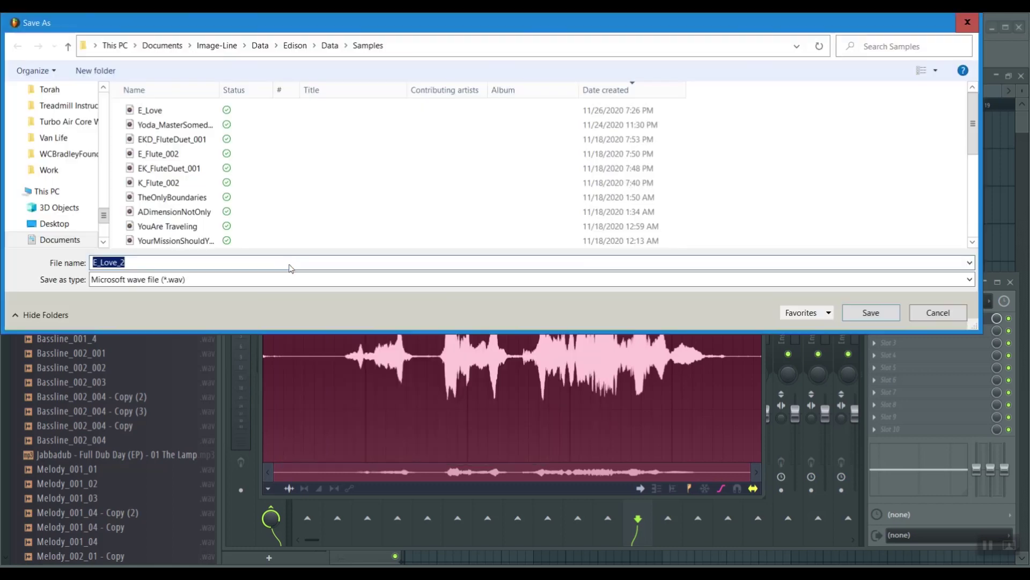
left_click(147, 111)
right_click(147, 111)
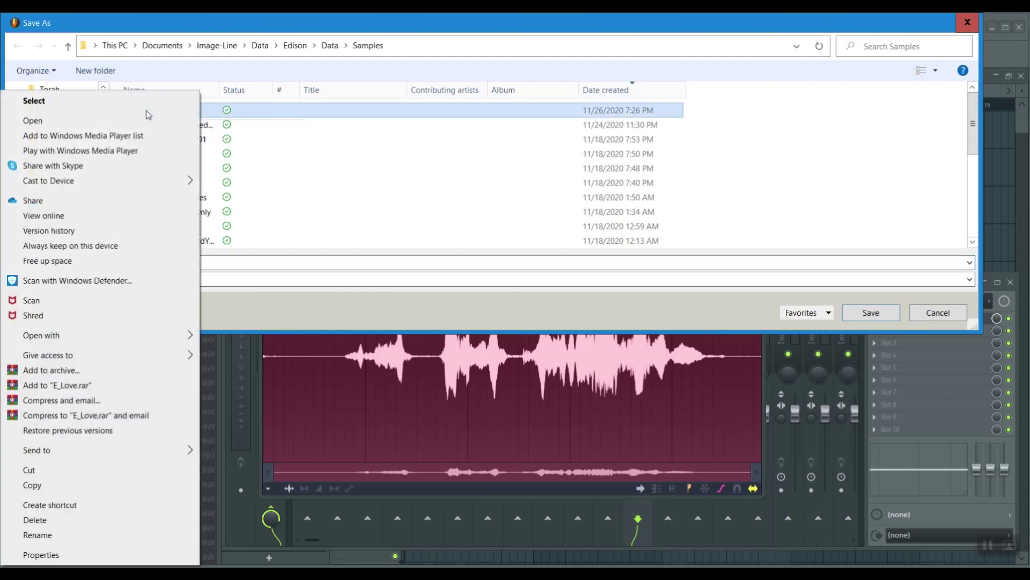
left_click(75, 486)
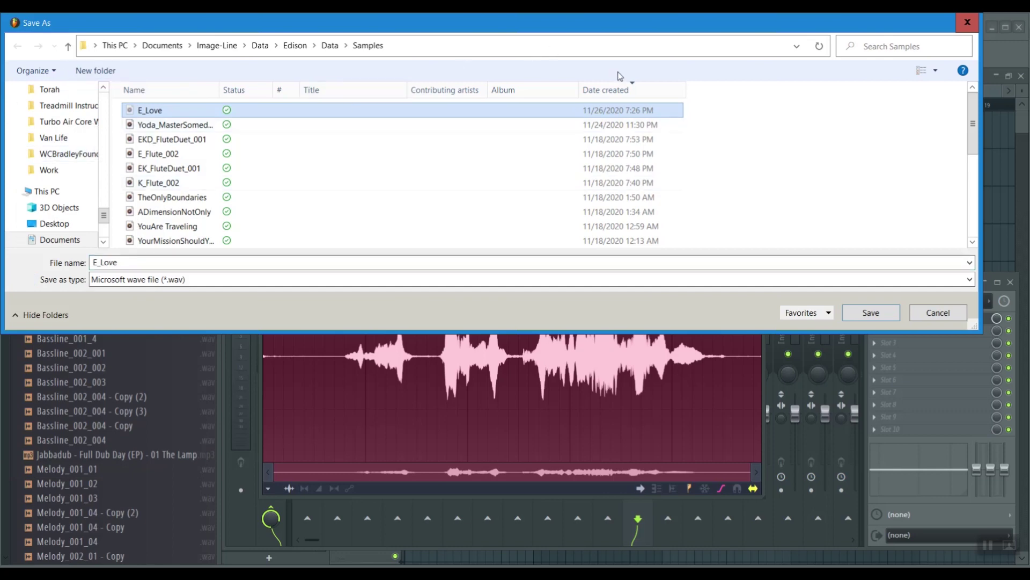
left_click(967, 22)
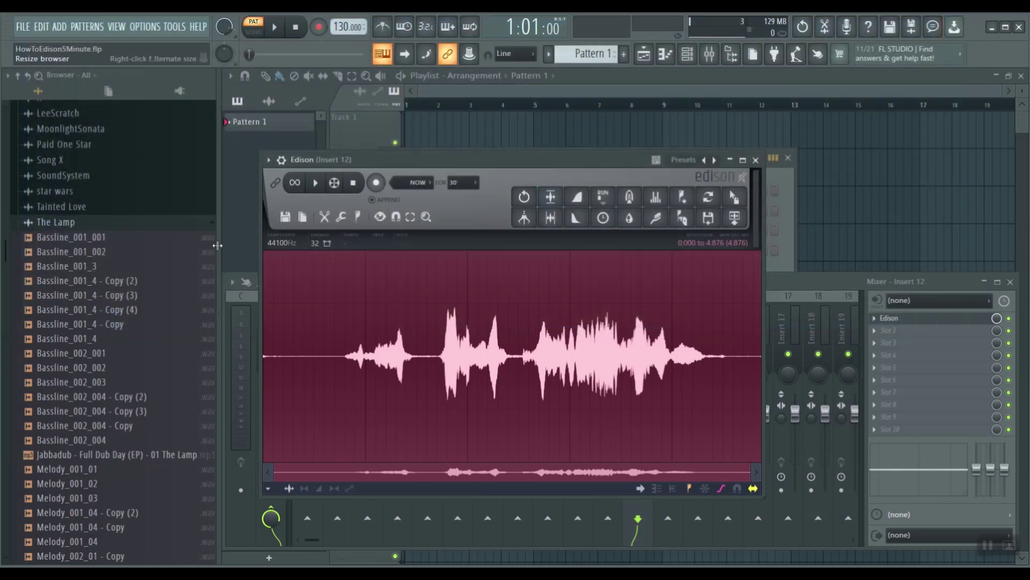
Step: Open the Recorded E folder in File Explorer, paste E_Love into it, and close the window
scroll(61, 281, "up", 5)
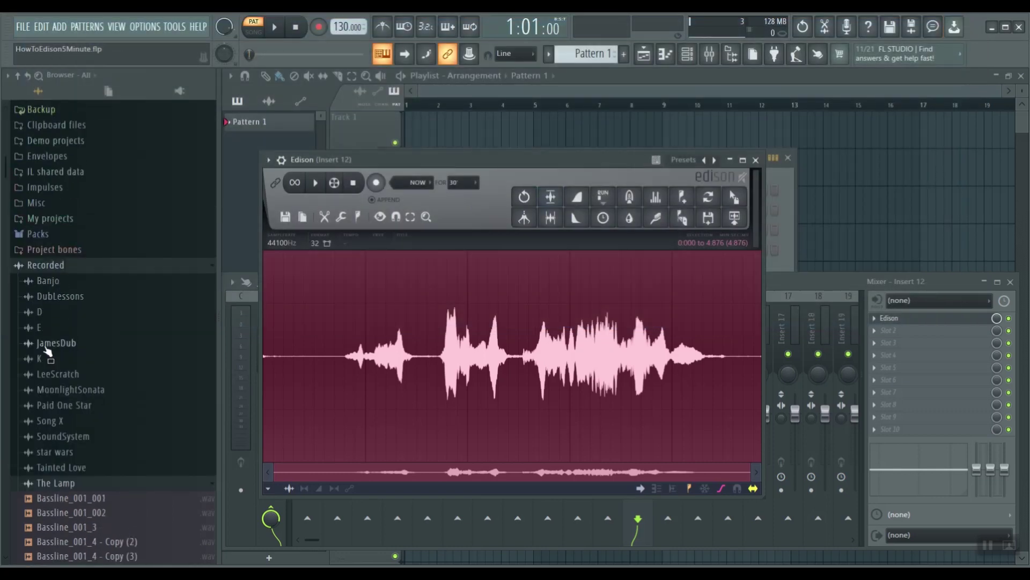
right_click(41, 328)
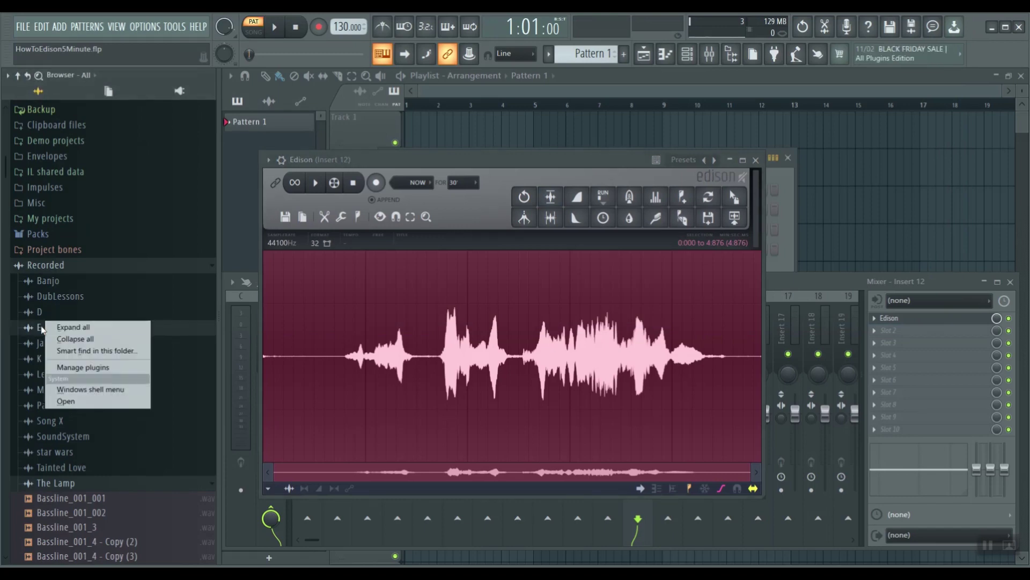
left_click(67, 402)
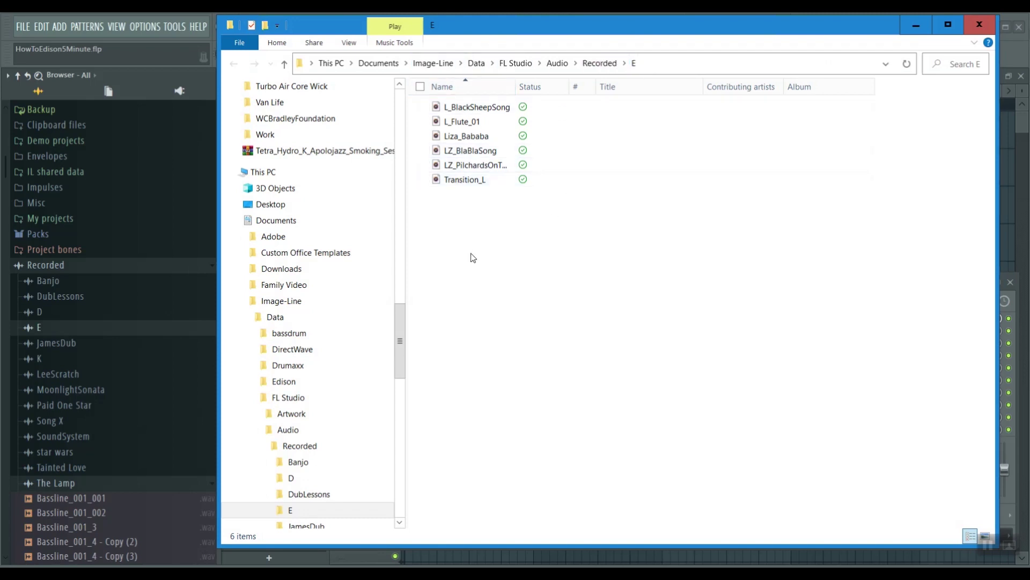
right_click(448, 241)
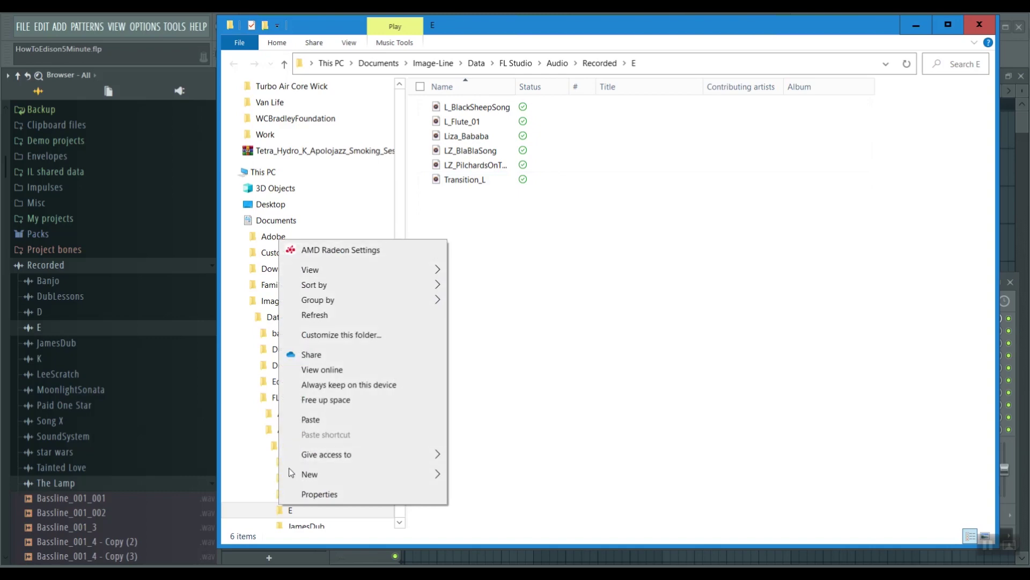
left_click(310, 421)
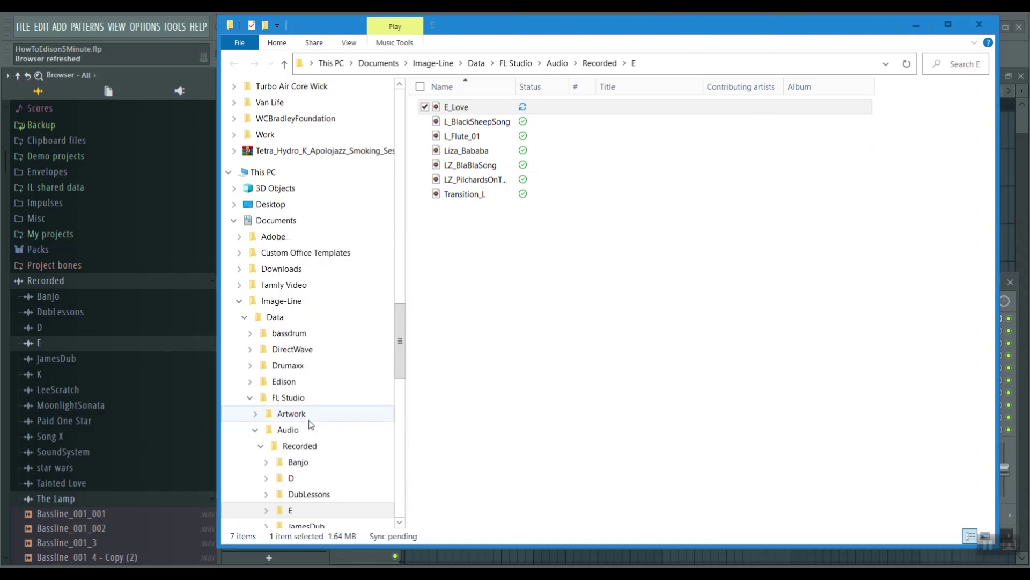
left_click(980, 24)
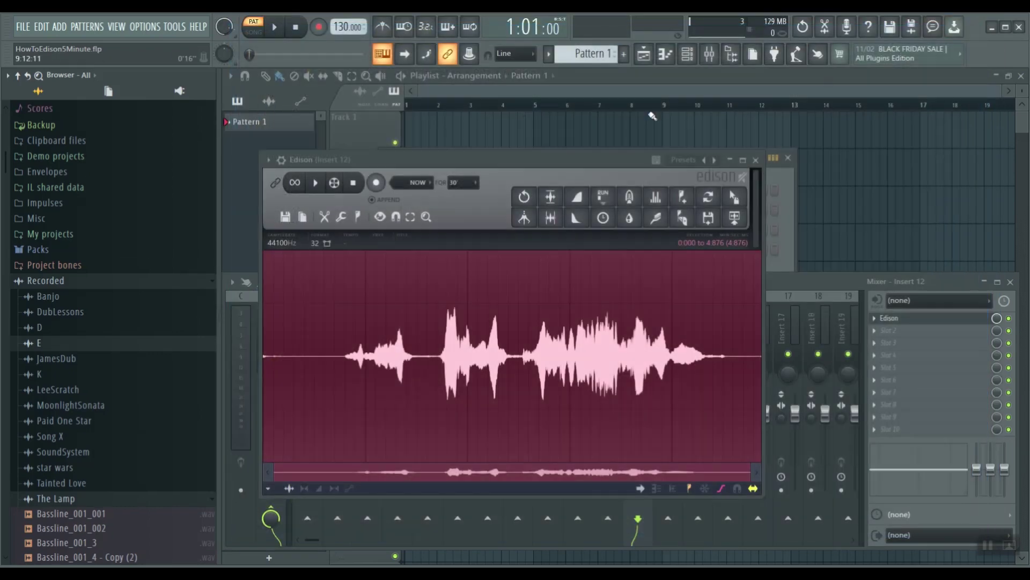
Step: Close Edison, drag E_Love onto Playlist Track 1, and open the clip's E_Love.wav settings
left_click(41, 344)
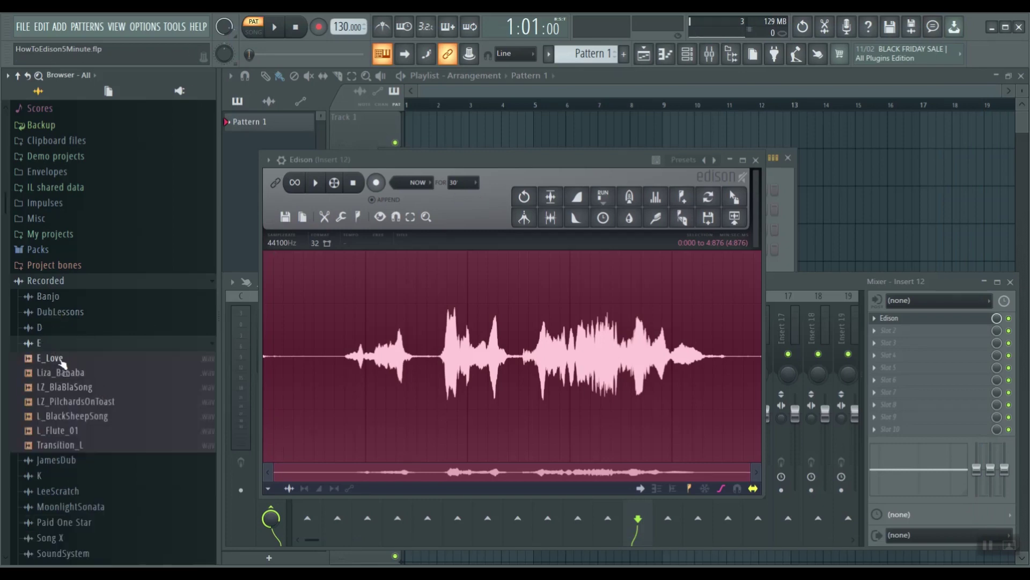
left_click(757, 161)
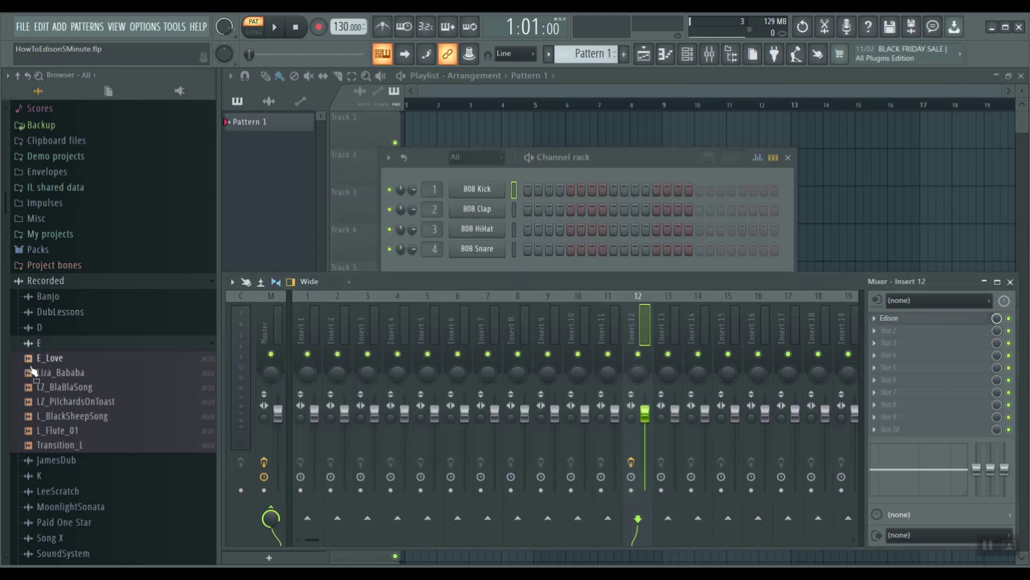
left_click_drag(40, 365, 448, 120)
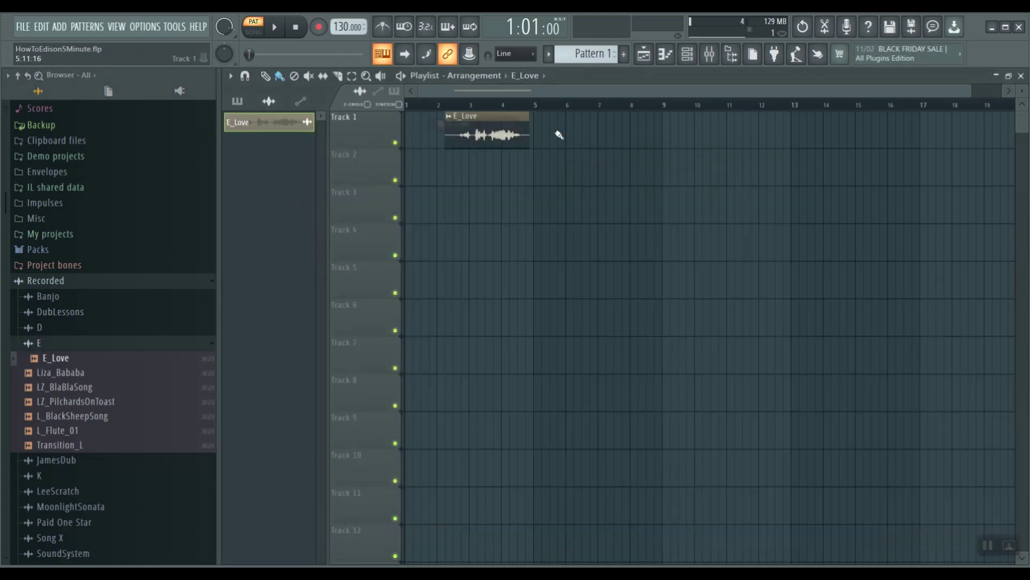
double_click(477, 123)
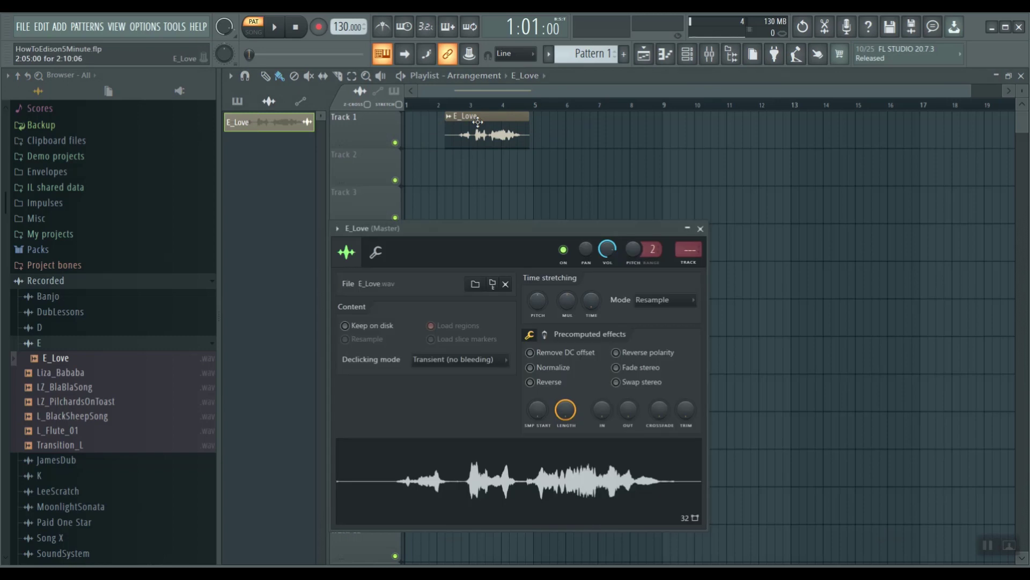
Step: Preview E_Love at -1200, +1200 and +900 cents pitch, then close its sample settings
left_click(408, 479)
key("XF86AudioLowerVolume")
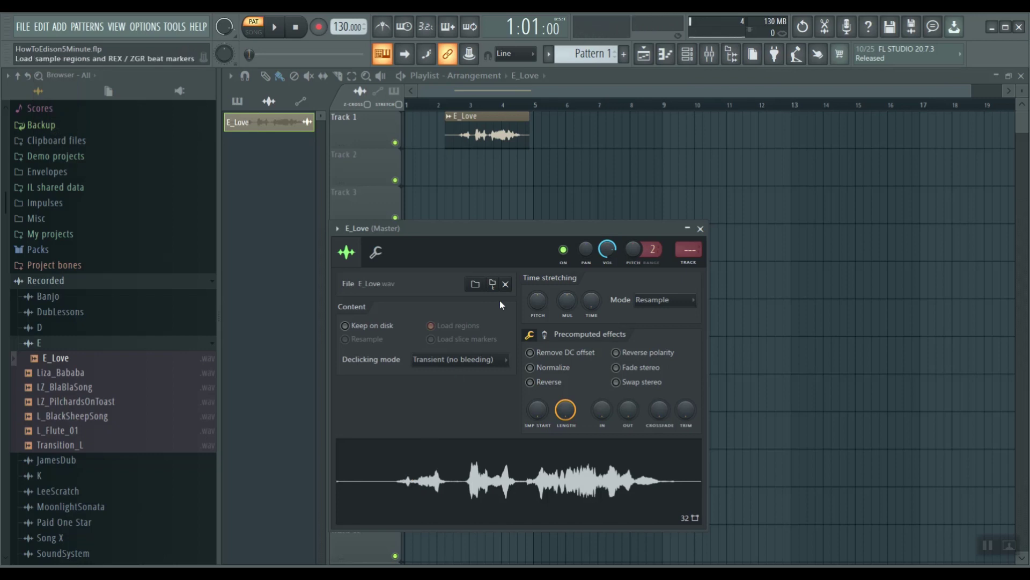
left_click_drag(537, 301, 536, 355)
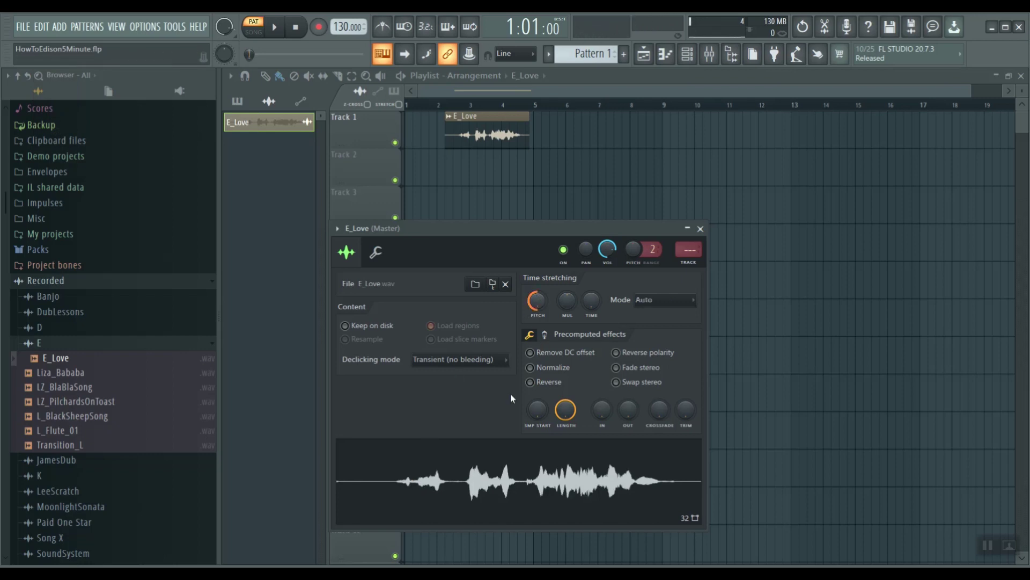
left_click(472, 479)
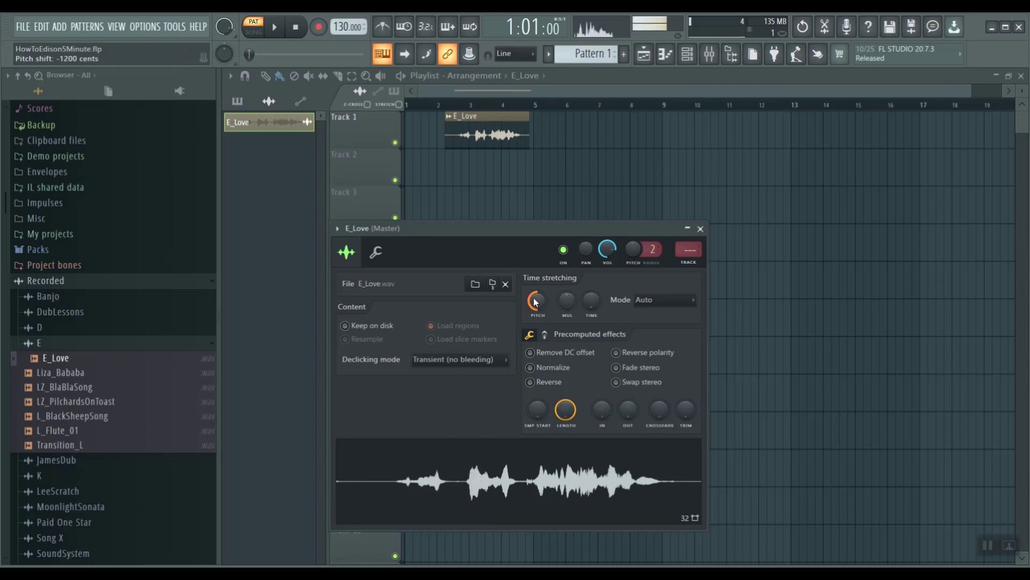
left_click_drag(535, 302, 535, 293)
left_click(489, 471)
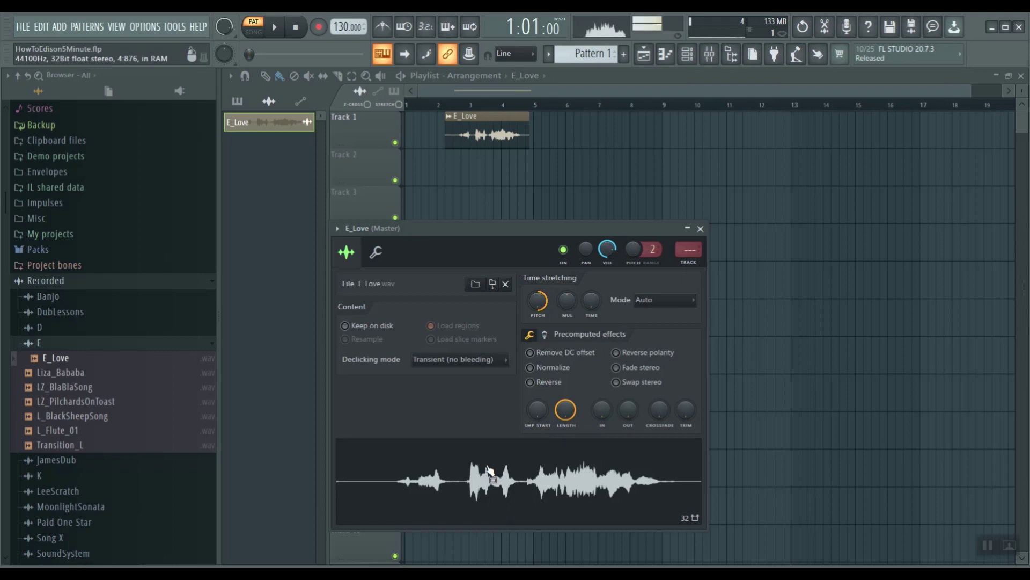
left_click_drag(536, 318, 537, 331)
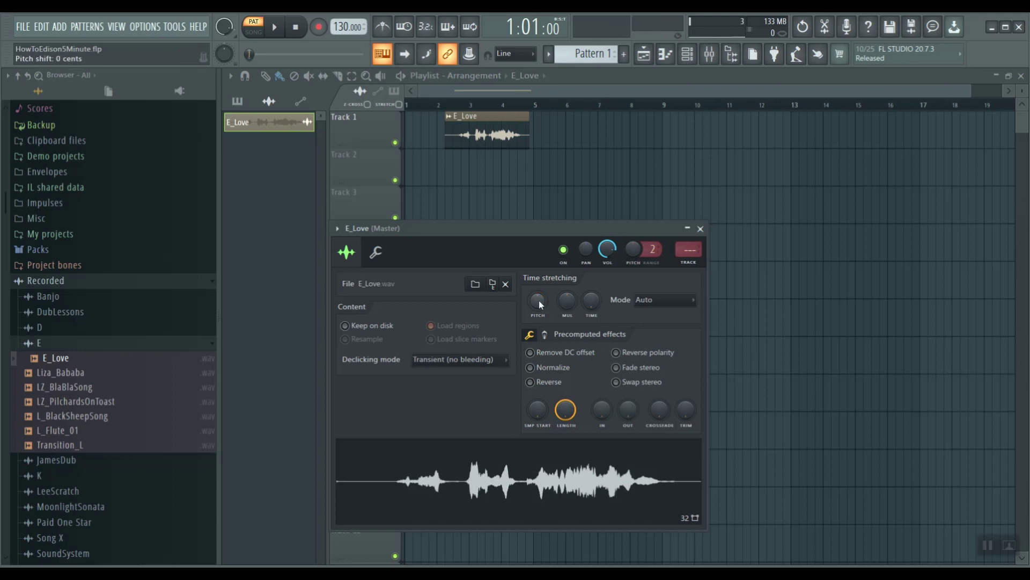
left_click(493, 494)
left_click(701, 230)
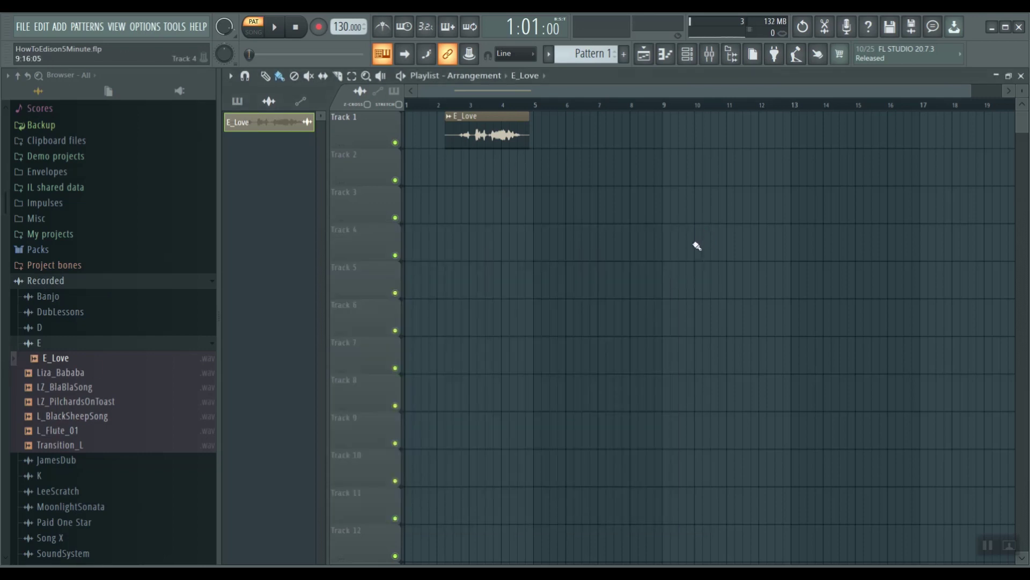